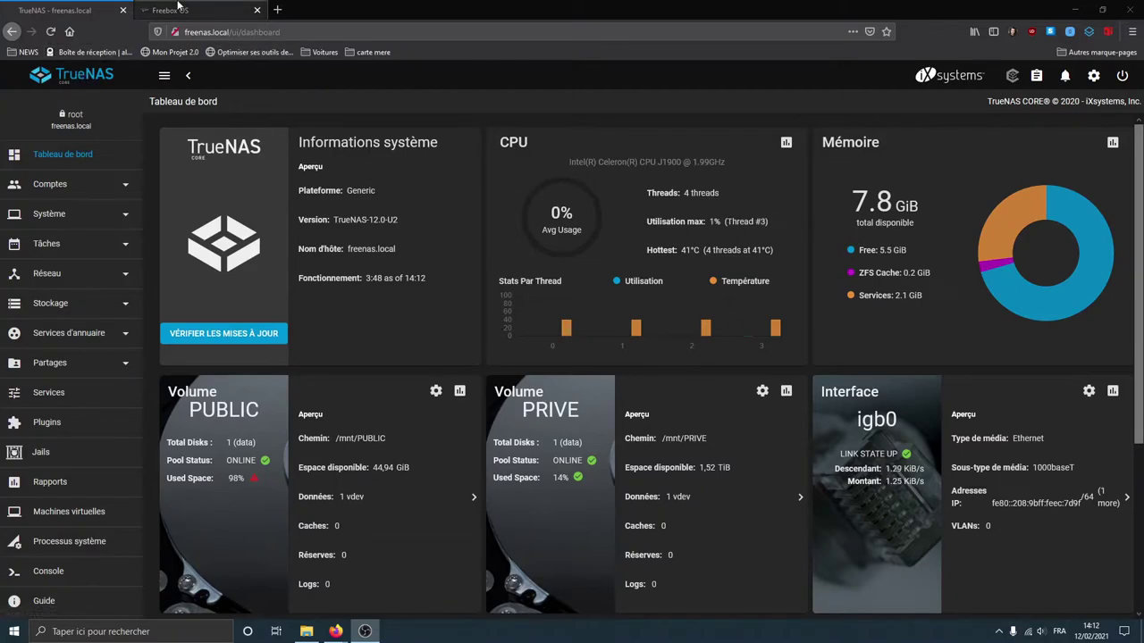
- Display the TrueNAS user accounts list and examine the root account entry
click(183, 10)
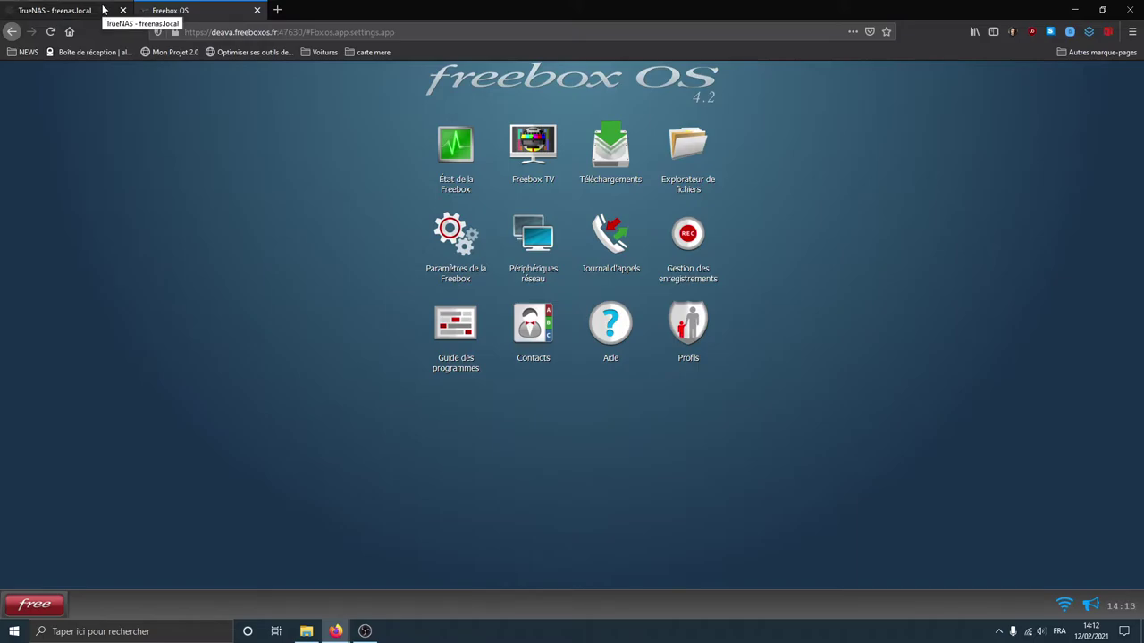
click(103, 9)
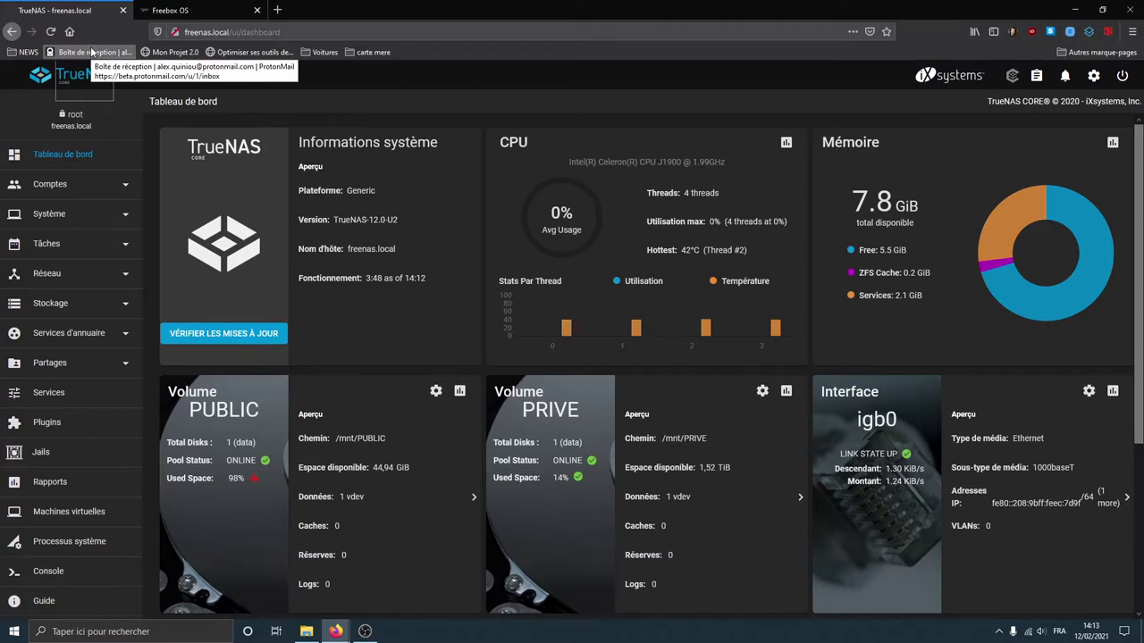
click(85, 189)
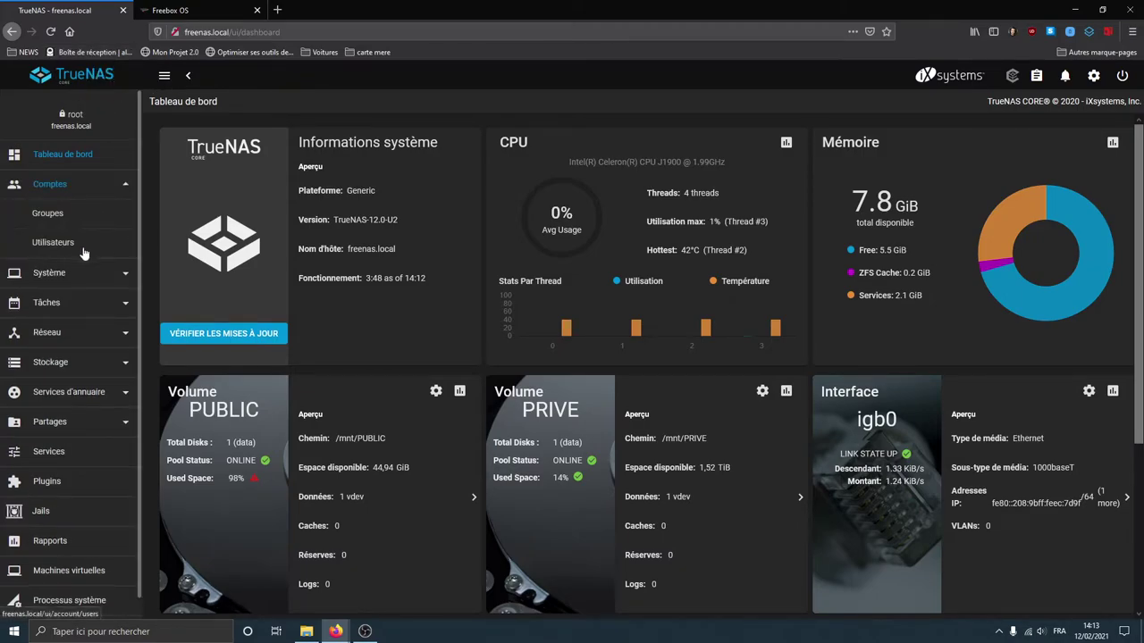
click(79, 243)
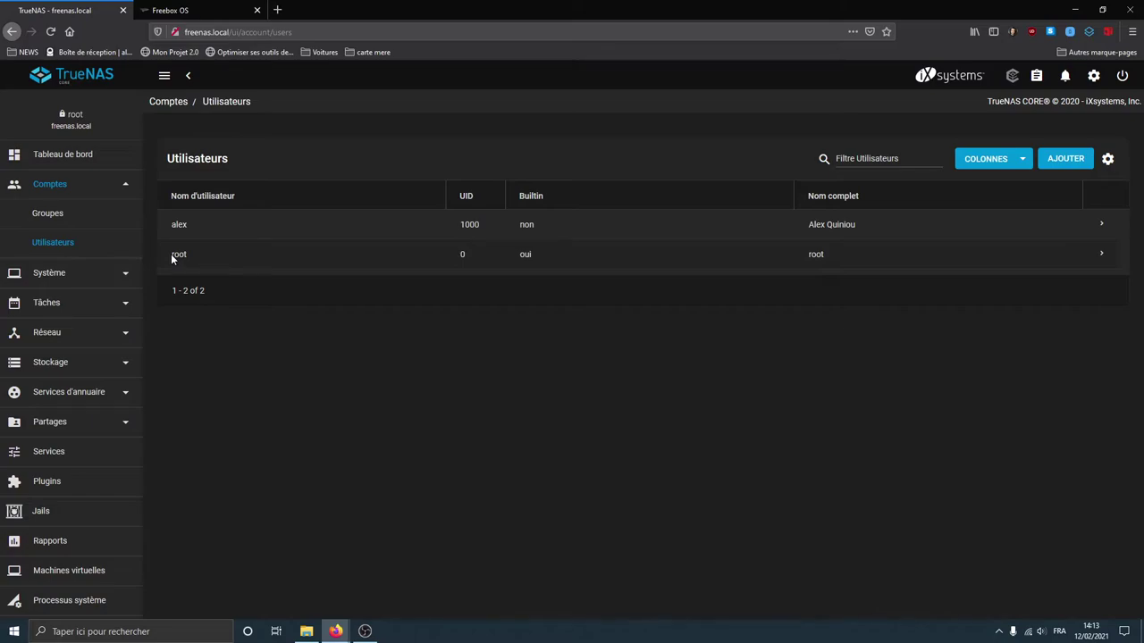
double_click(173, 256)
click(191, 260)
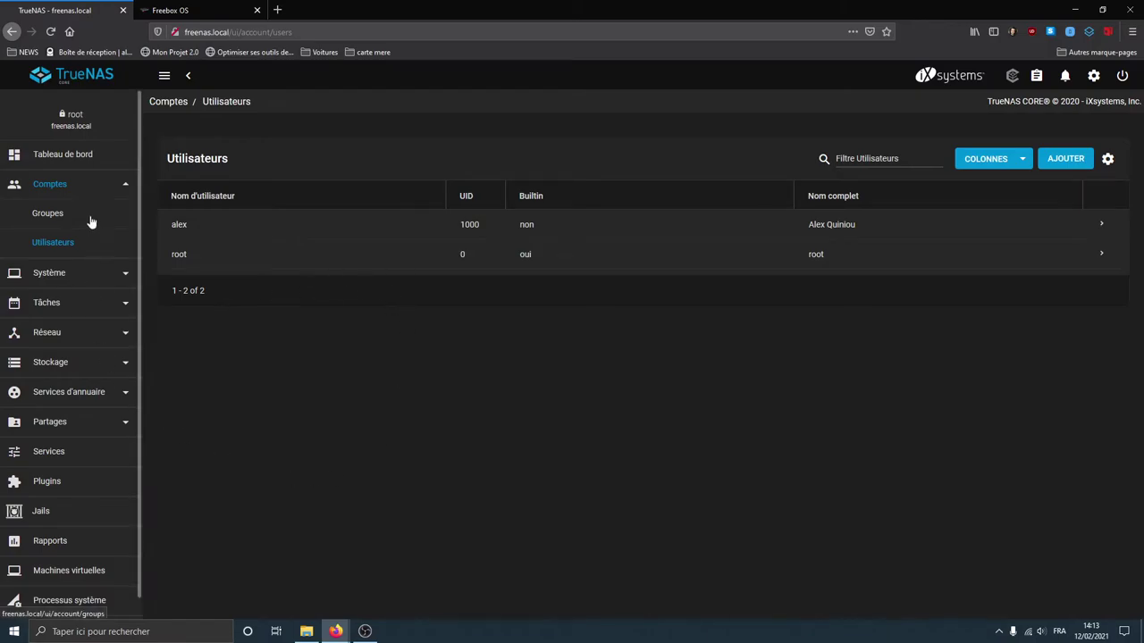
- Open the configuration of the SSH service in TrueNAS
click(55, 456)
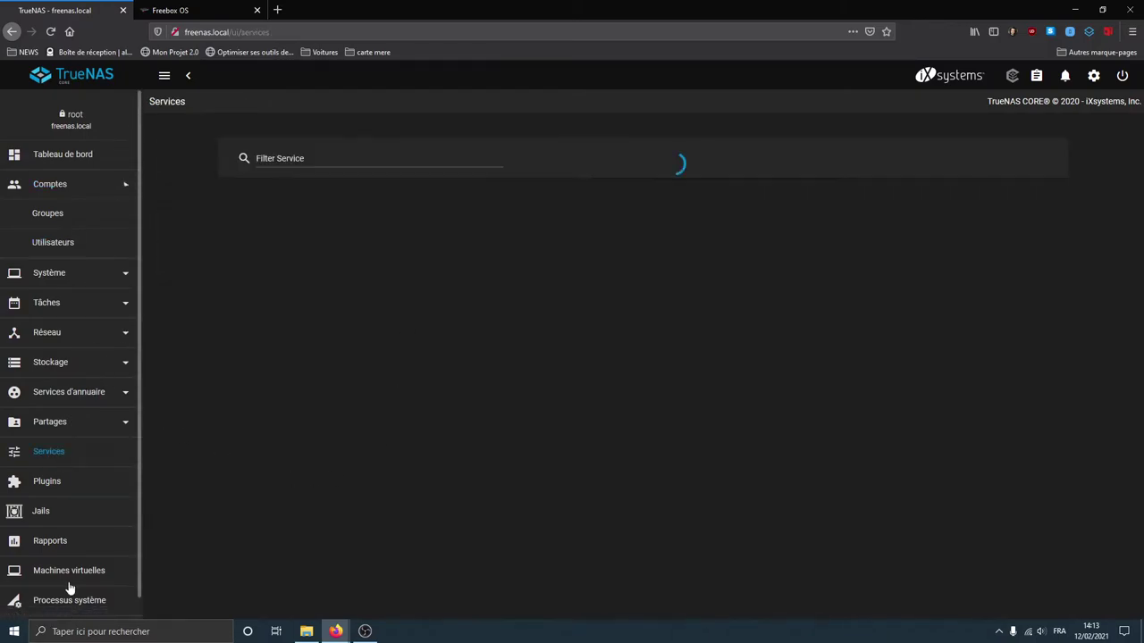
scroll(337, 362, down, 3)
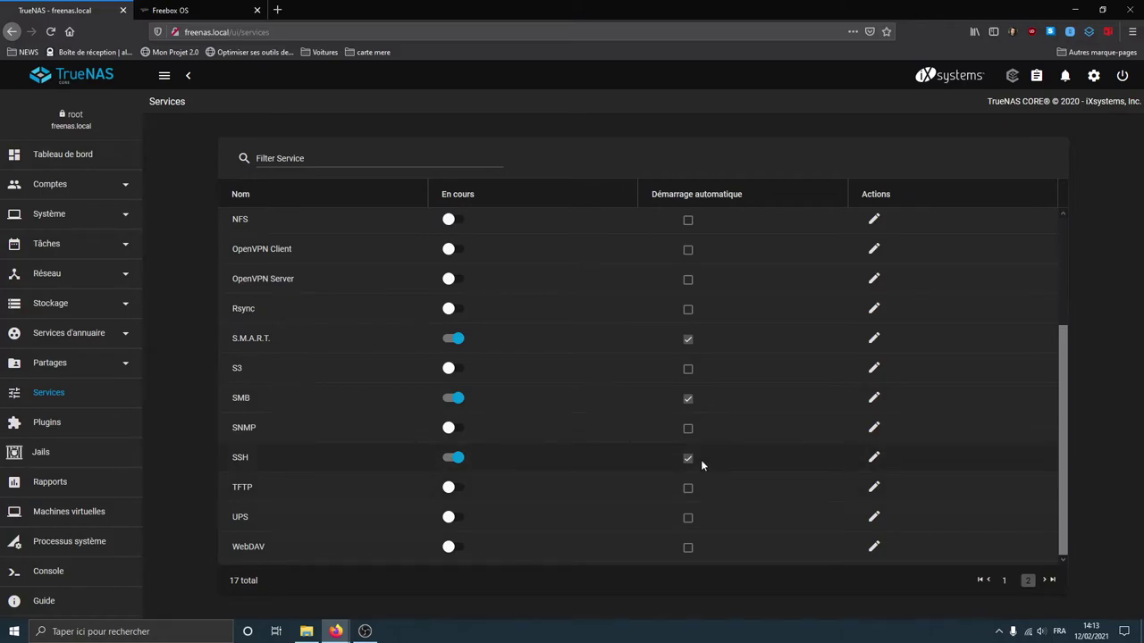
click(879, 461)
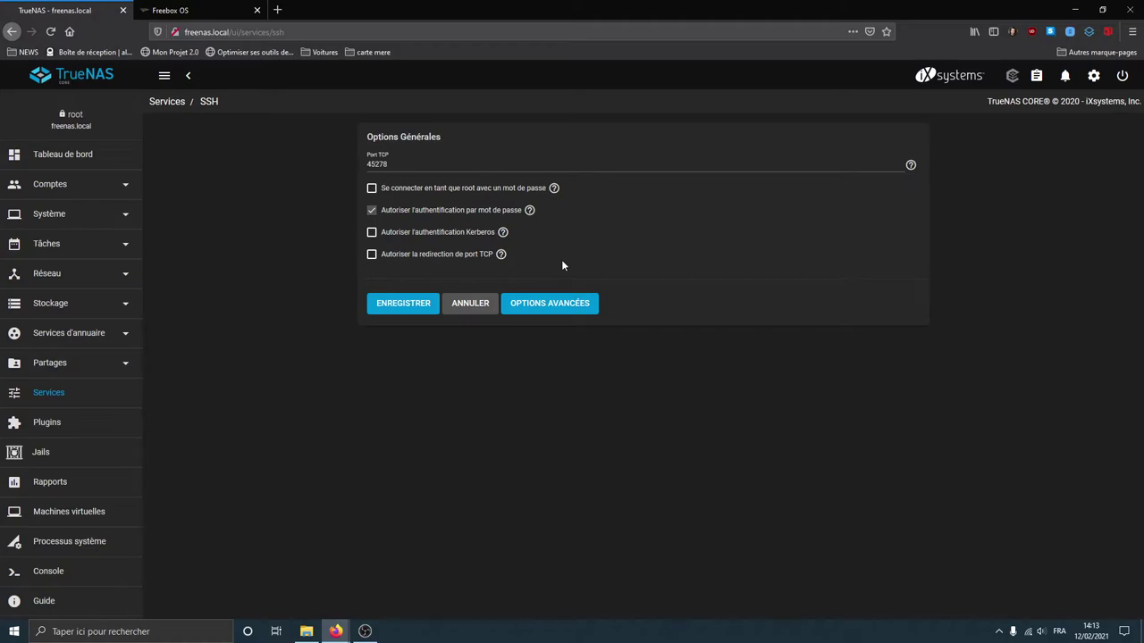
- Select and copy the SSH service's TCP port number
drag(406, 162, 366, 165)
key(Right)
drag(389, 164, 367, 165)
click(391, 166)
double_click(386, 165)
click(390, 164)
drag(387, 164, 347, 163)
key(ctrl+c)
- Switch to Freebox OS and open port management in the advanced Freebox settings
click(179, 10)
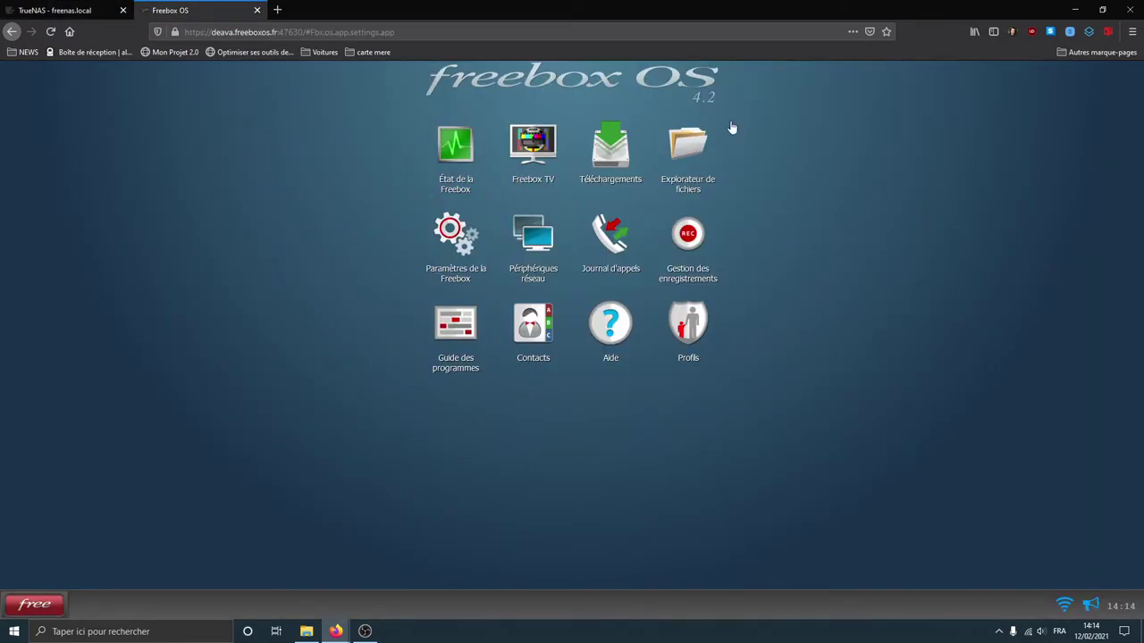
click(32, 604)
mouse_move(90, 391)
click(156, 391)
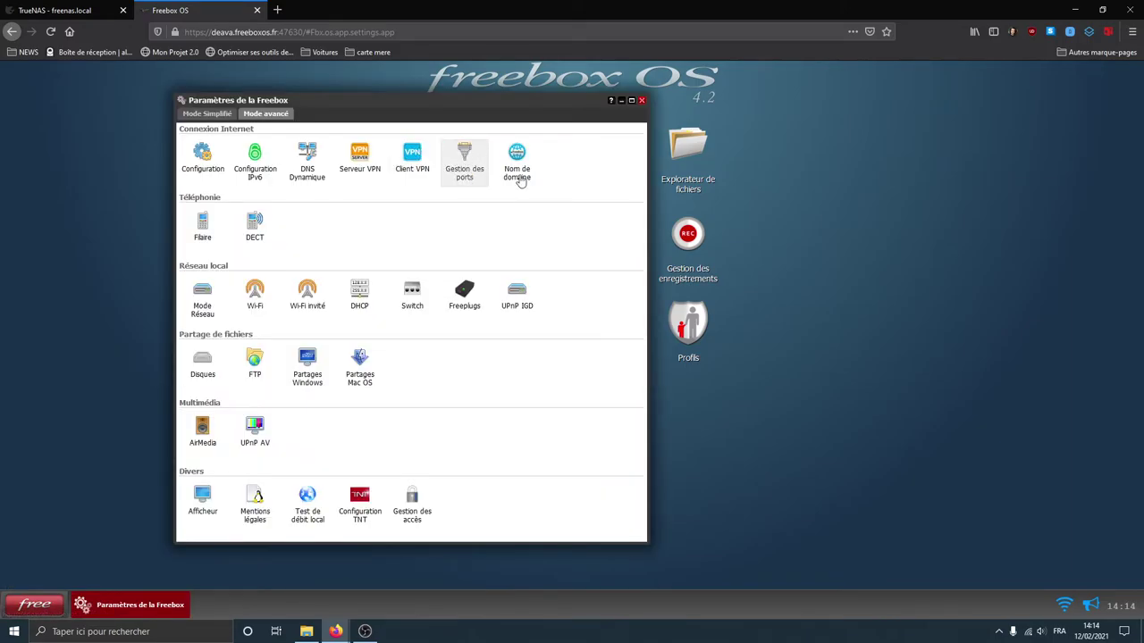
click(479, 165)
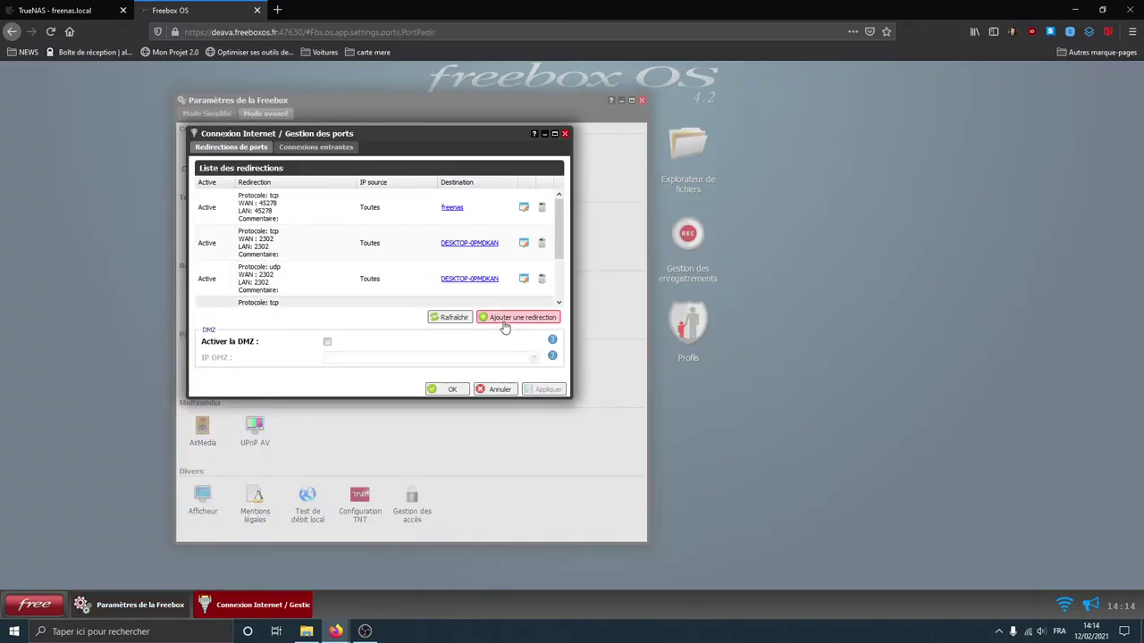
- Start a new port redirection with destination IP freenas (192.168.1.46) and source IP set to Toutes
click(505, 320)
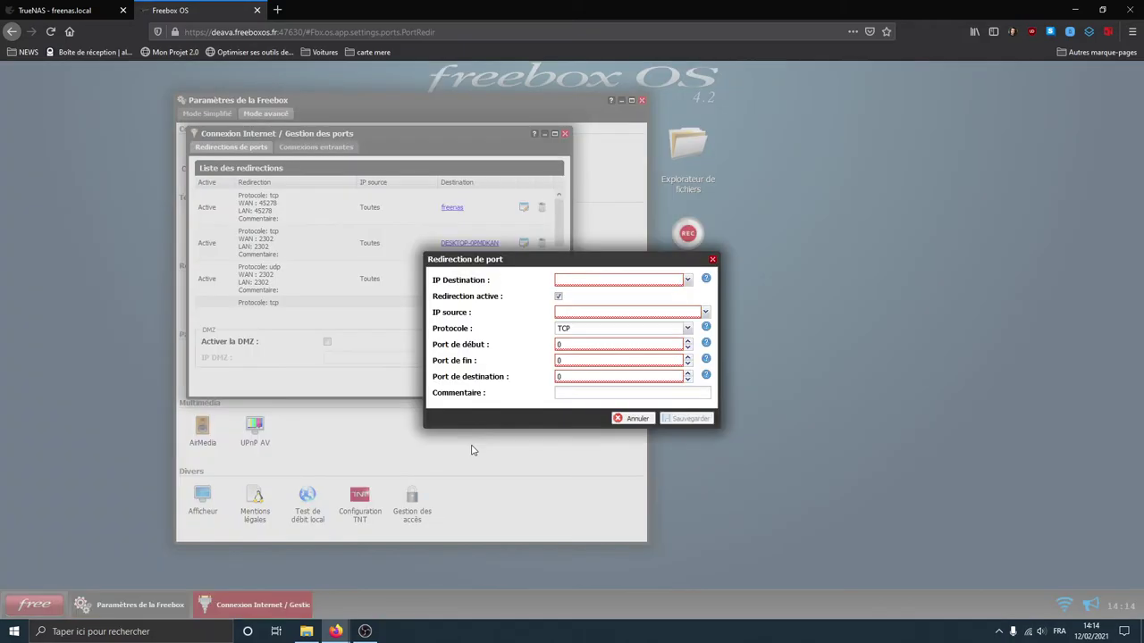
click(688, 280)
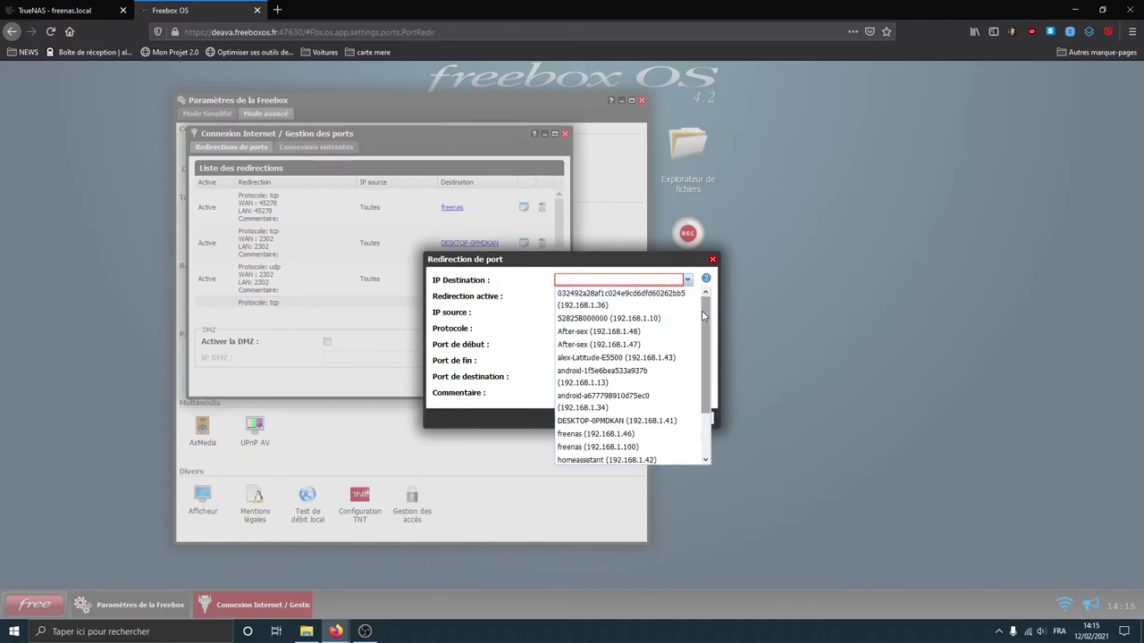
scroll(702, 340, down, 3)
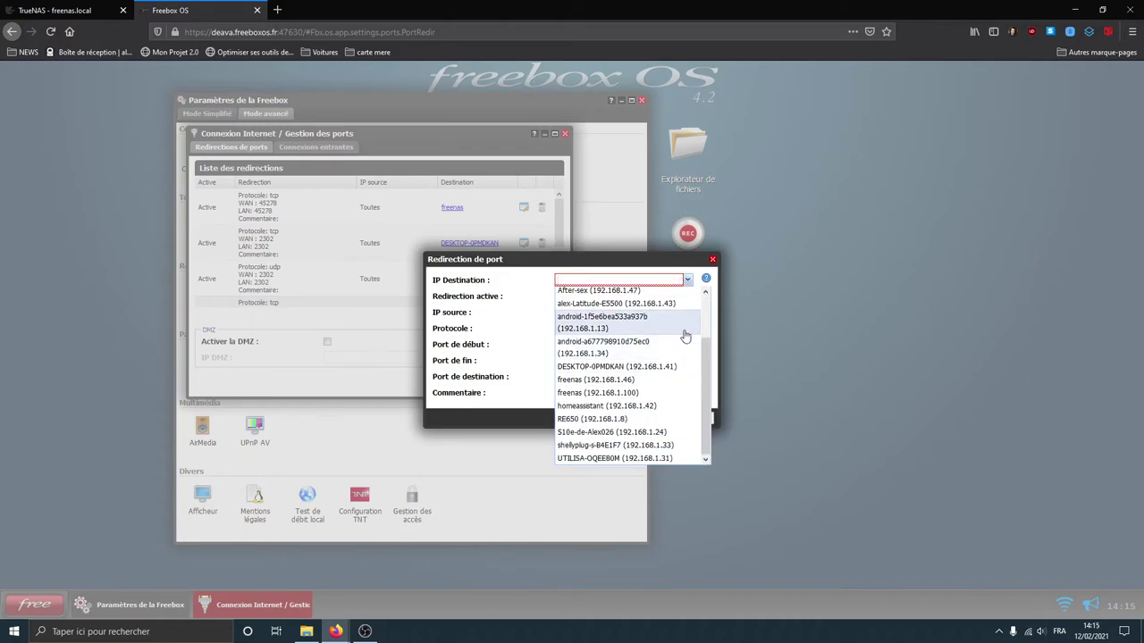
click(592, 382)
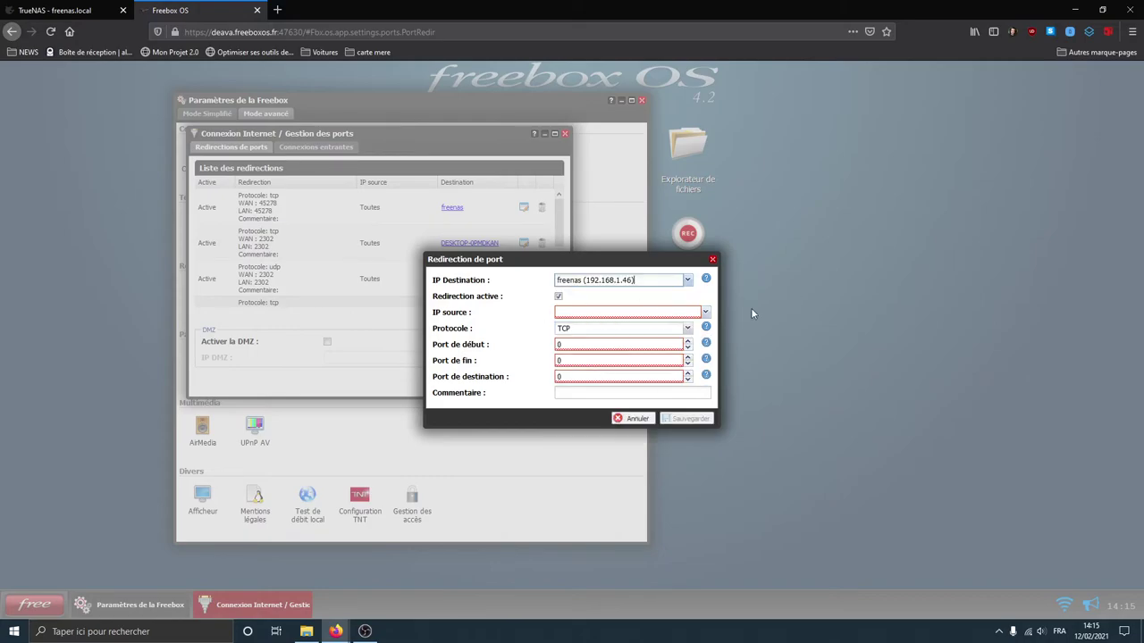
click(705, 312)
click(581, 327)
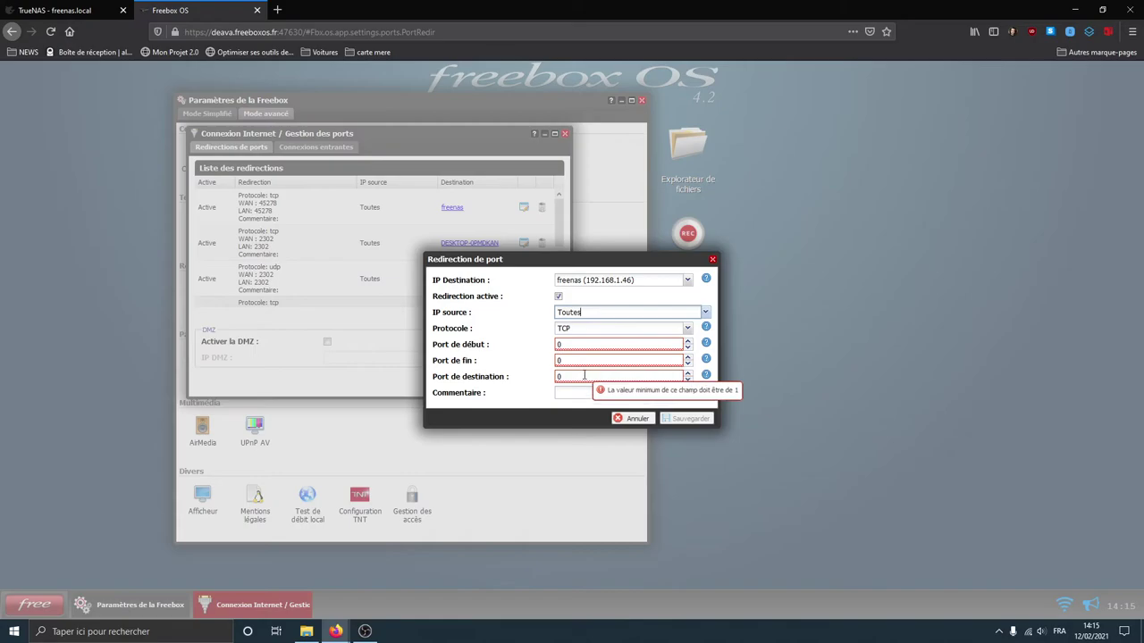
- Copy the SSH TCP port from TrueNAS and enter 45278 as the start port of the new redirection in Freebox OS
click(59, 7)
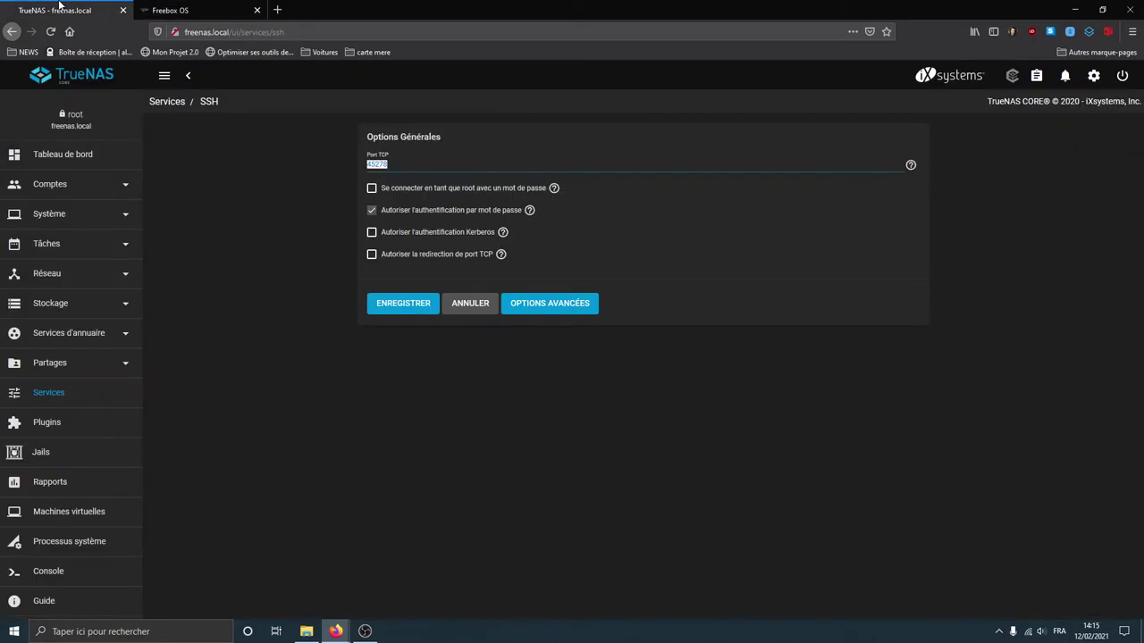
right_click(371, 166)
click(390, 205)
click(170, 10)
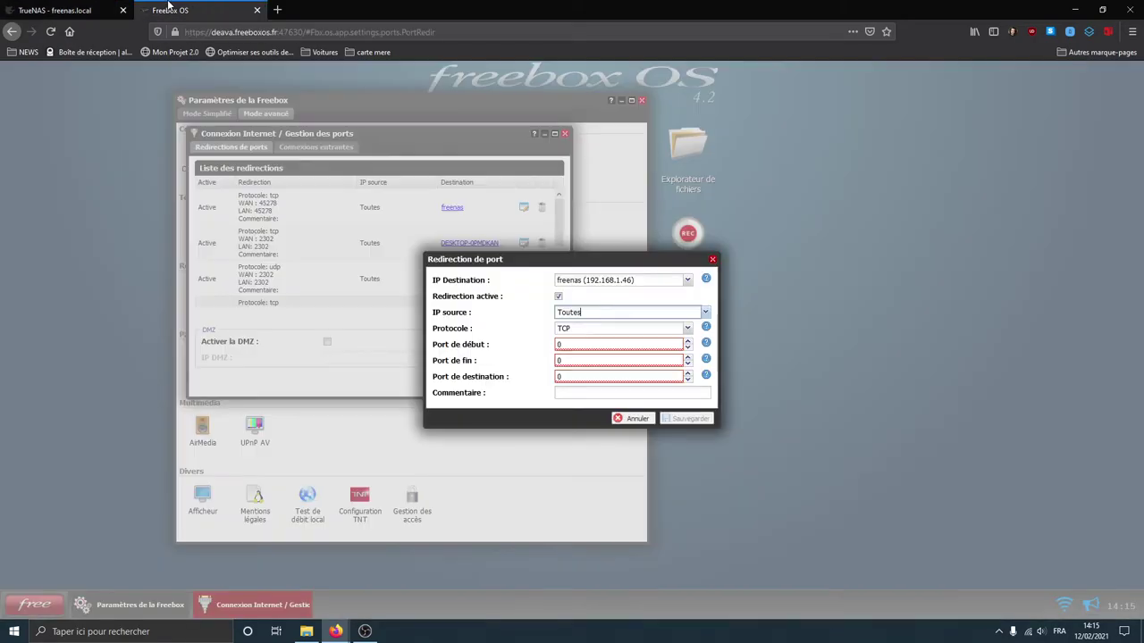
click(576, 344)
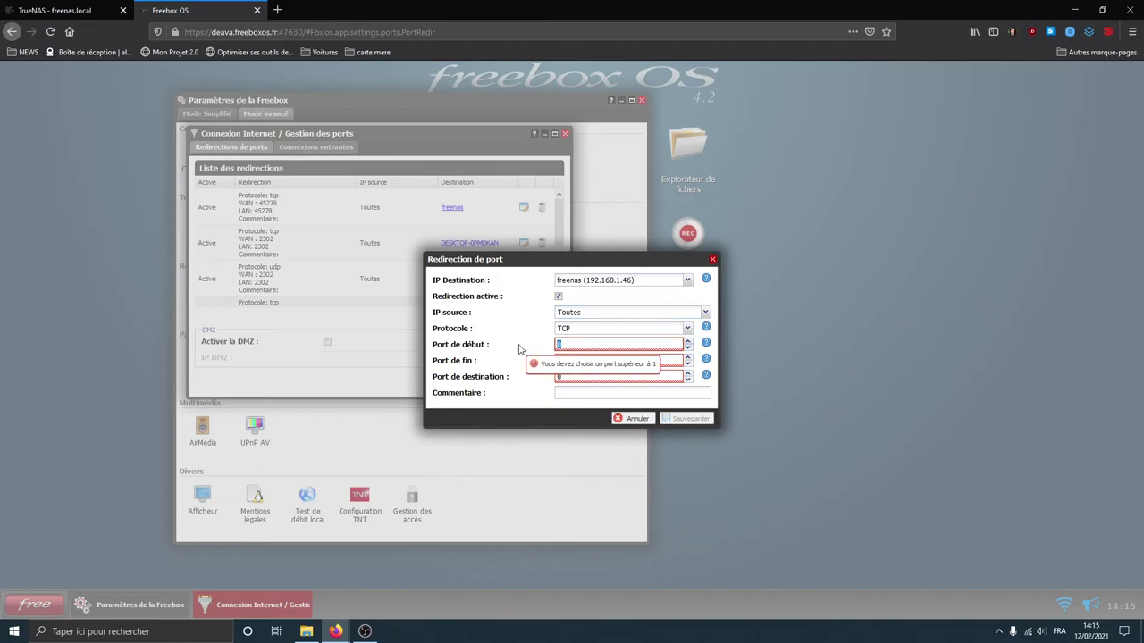
key(ctrl+v)
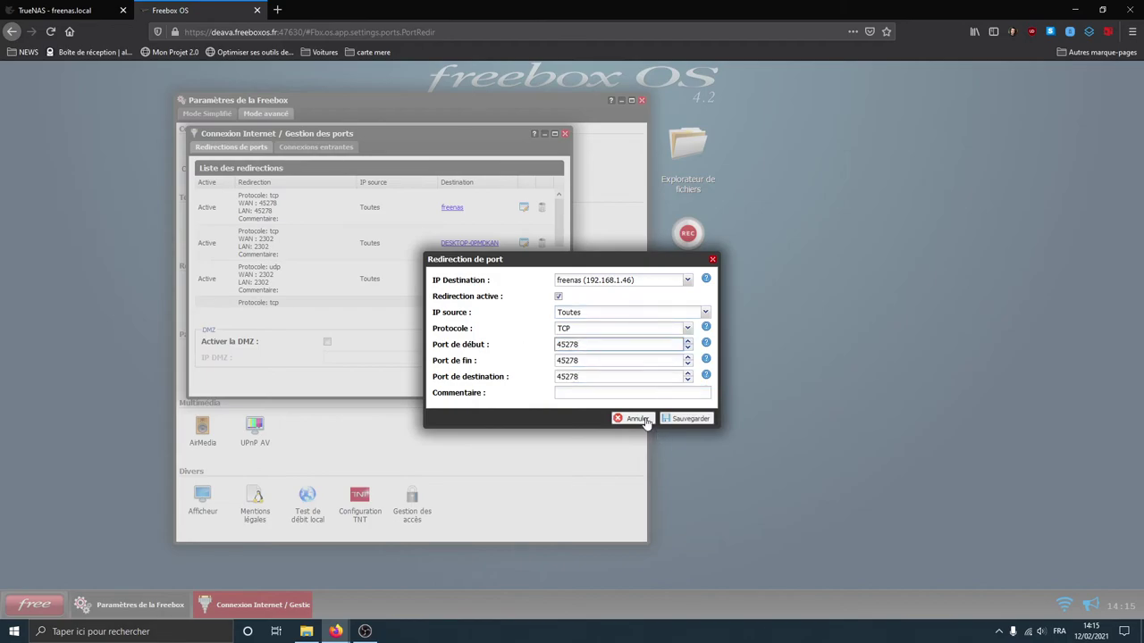
- Discard the new port redirection and close the port management and Freebox settings windows
click(647, 420)
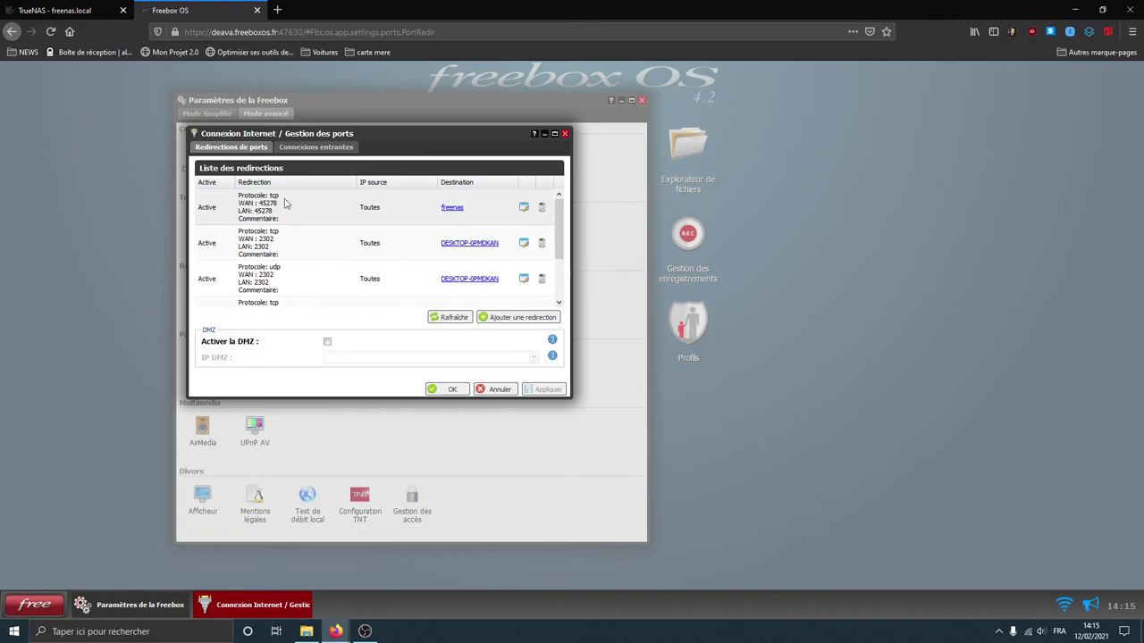
click(565, 134)
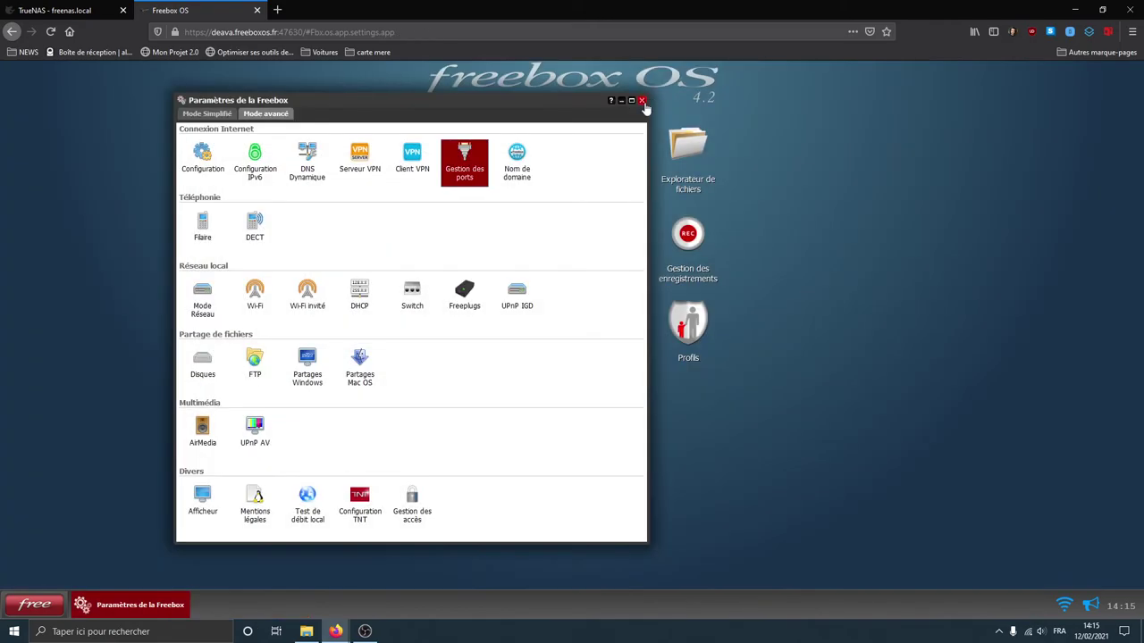
click(641, 100)
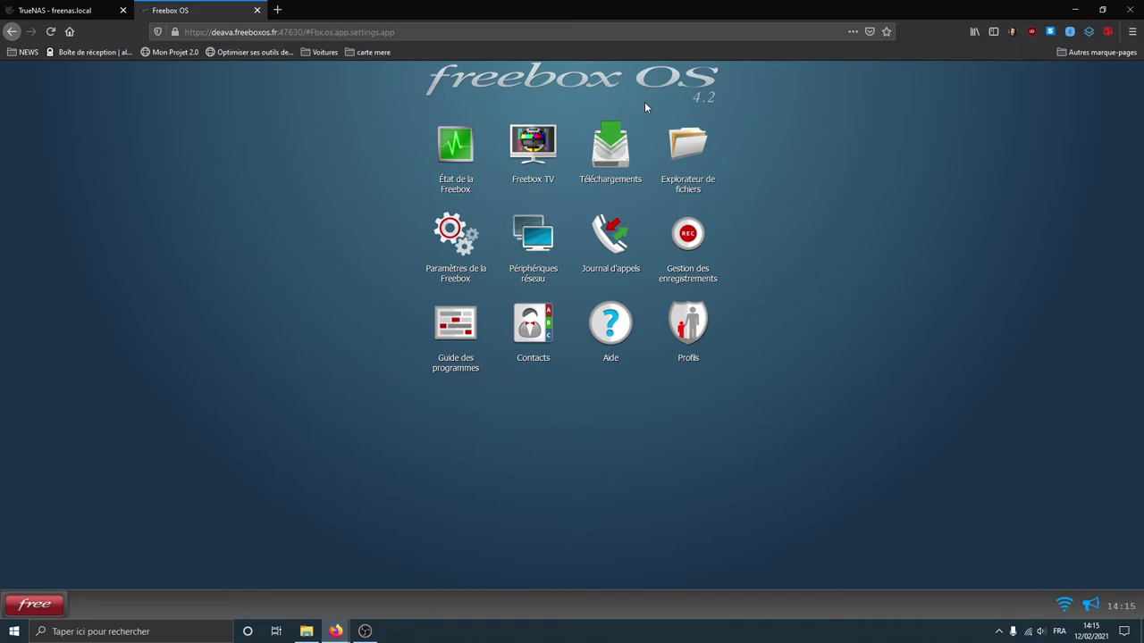